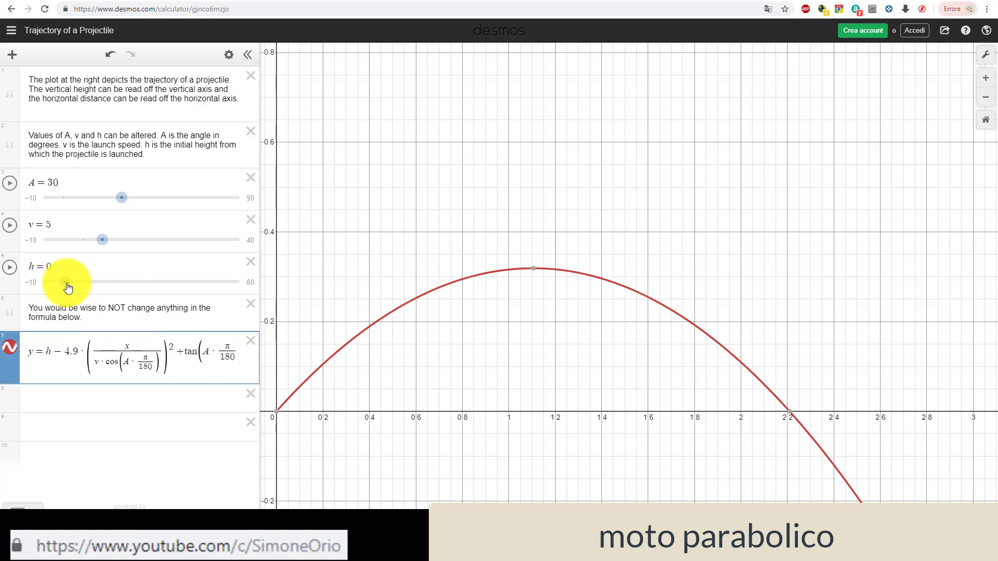
Step: Change the Desmos launch height h from 0 to 4
left_click(55, 264)
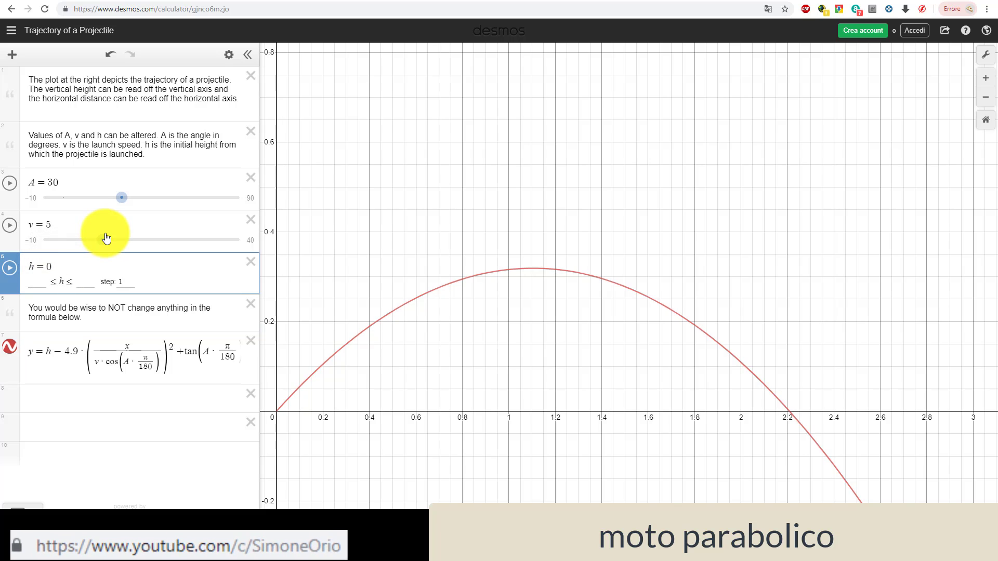
key("BackSpace")
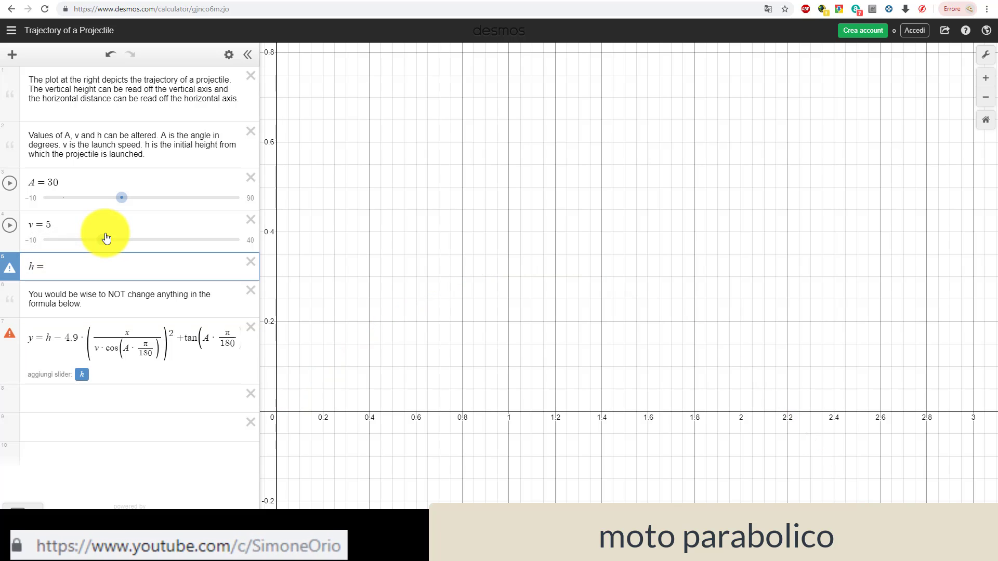
type(" 4")
left_click(381, 318)
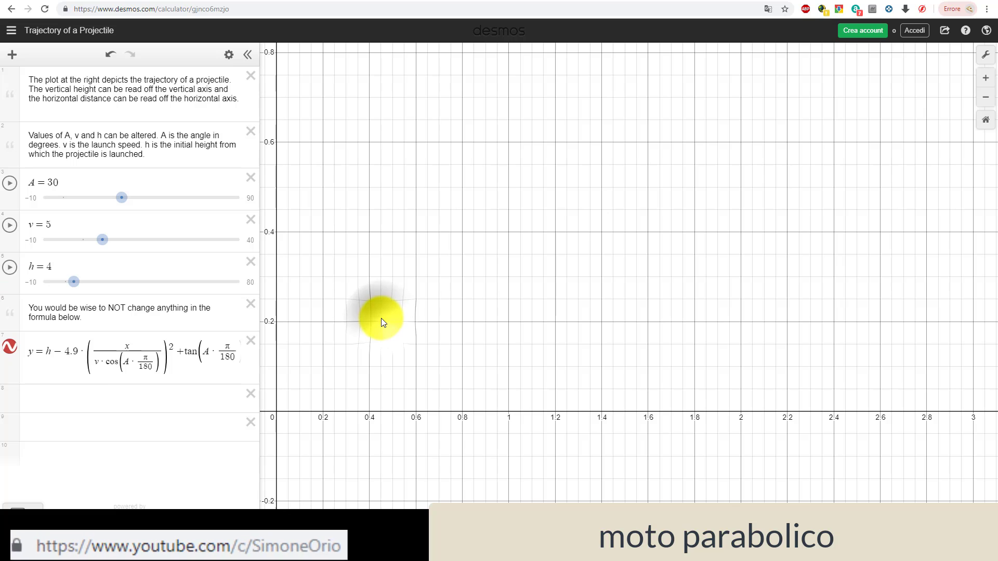
Step: Zoom out the graph until the whole arc starting at height 4 is visible
left_click(174, 396)
scroll(414, 344, "down", 1)
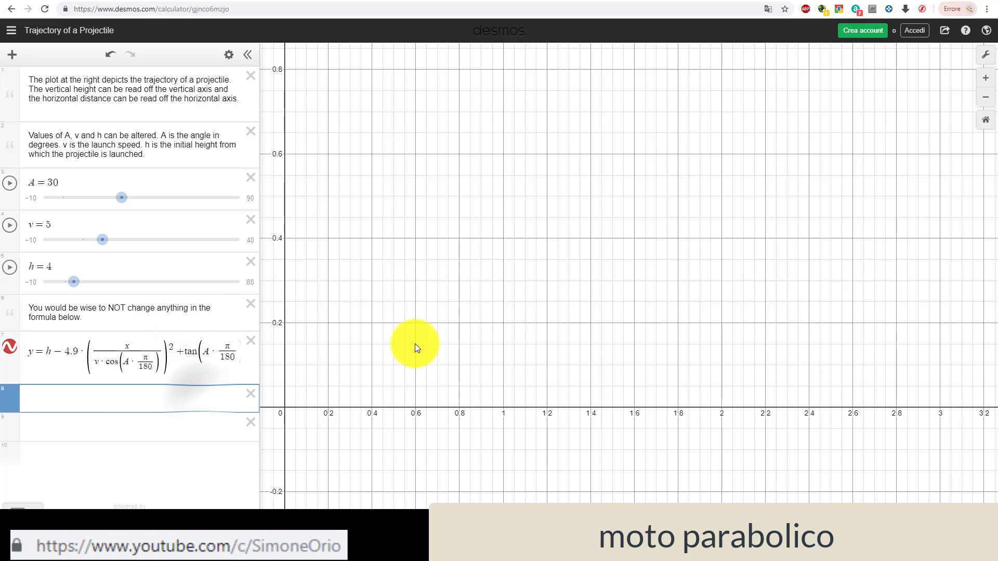
scroll(415, 344, "down", 2)
scroll(483, 334, "down", 1)
scroll(520, 327, "down", 2)
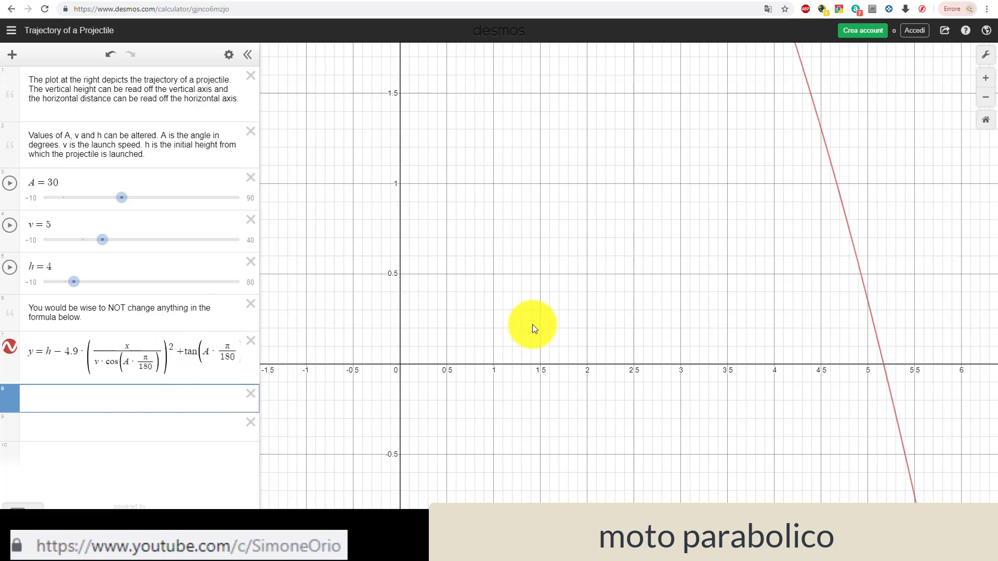
scroll(541, 317, "down", 2)
scroll(541, 317, "down", 1)
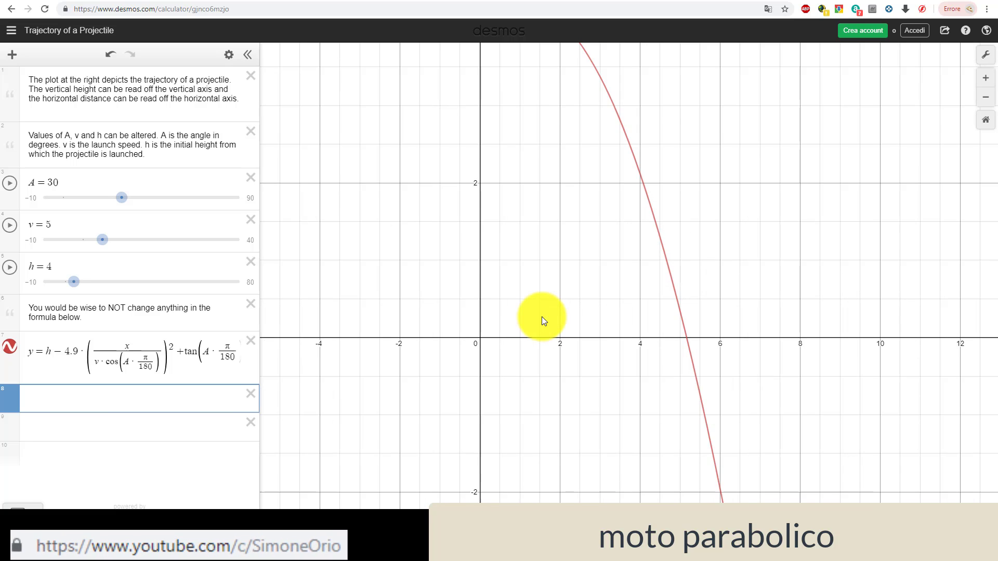
scroll(525, 94, "up", 1)
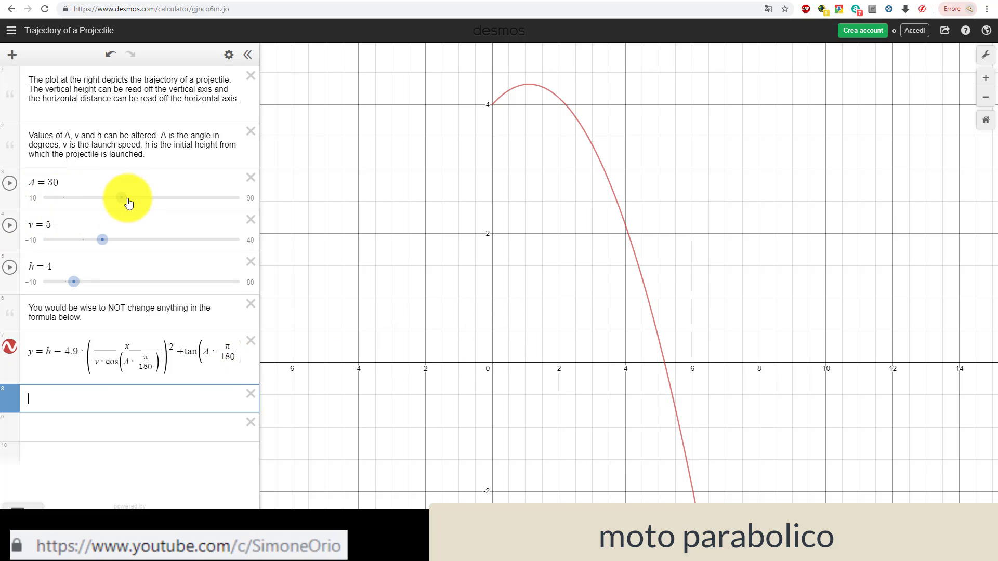
Step: Sweep launch angle A from 39 to steeper values, then down to 20, comparing arcs
left_click_drag(126, 203, 138, 200)
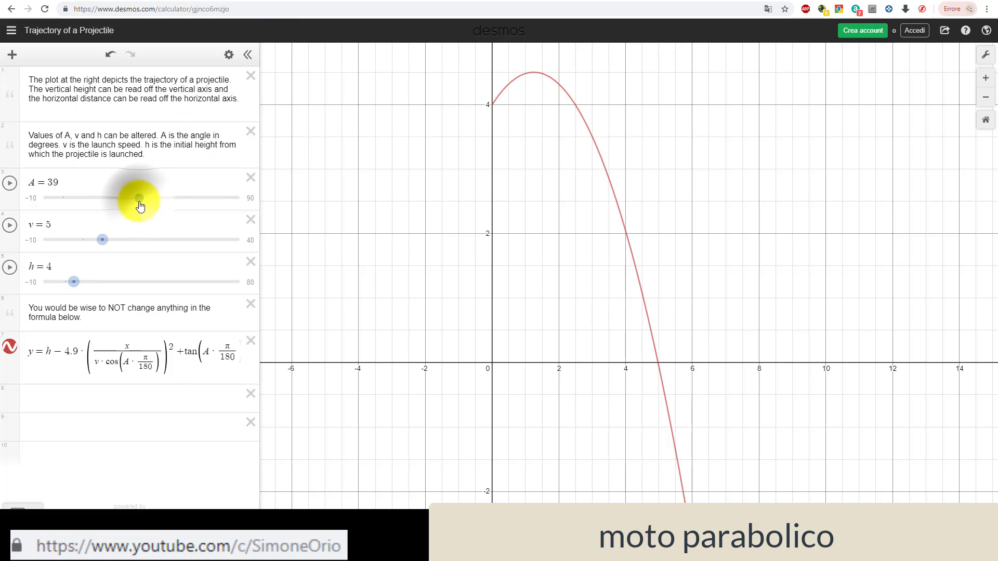
left_click_drag(139, 203, 205, 205)
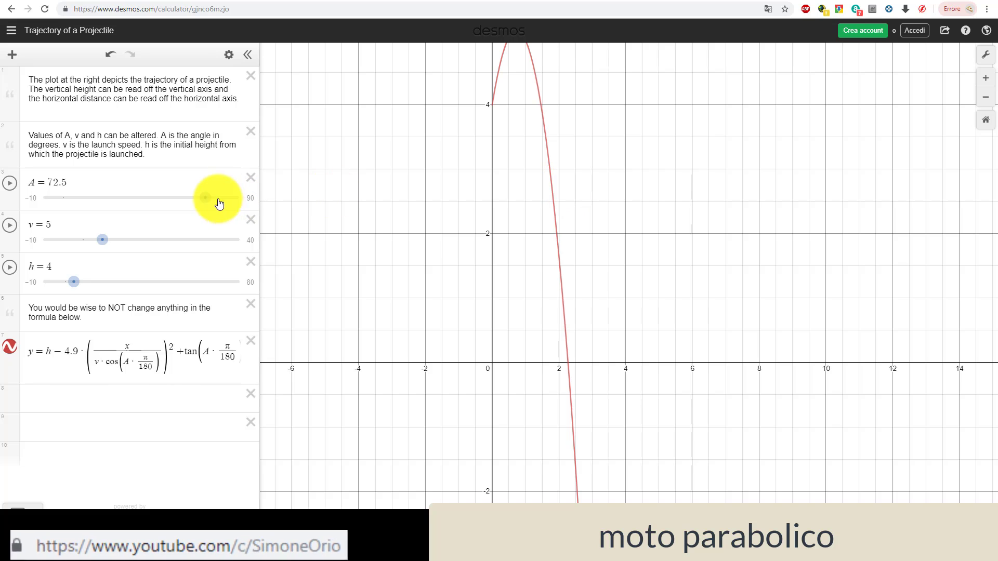
left_click_drag(205, 201, 103, 203)
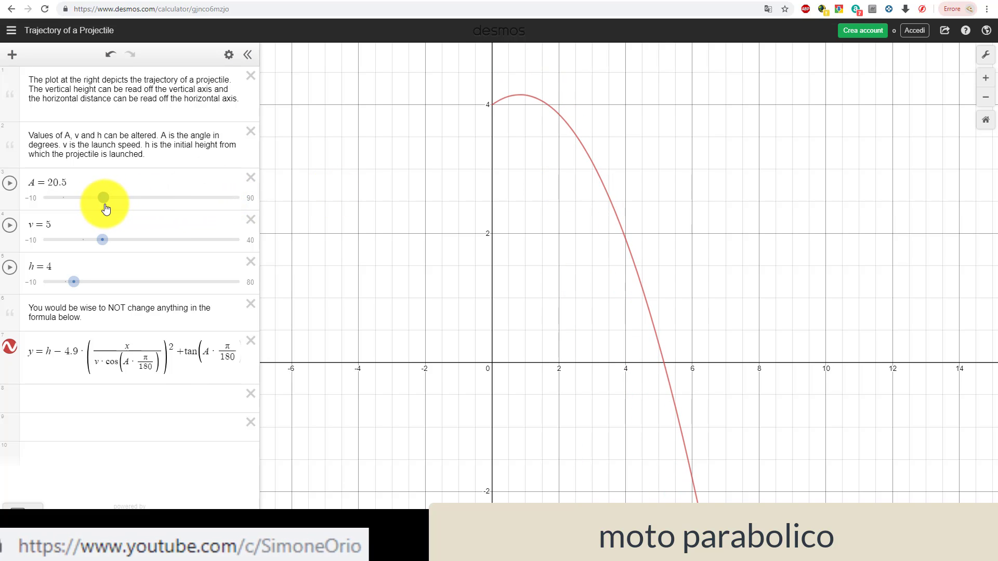
Step: Set launch angle A back to exactly 30
left_click(75, 181)
key("BackSpace")
key("BackSpace")
key("BackSpace")
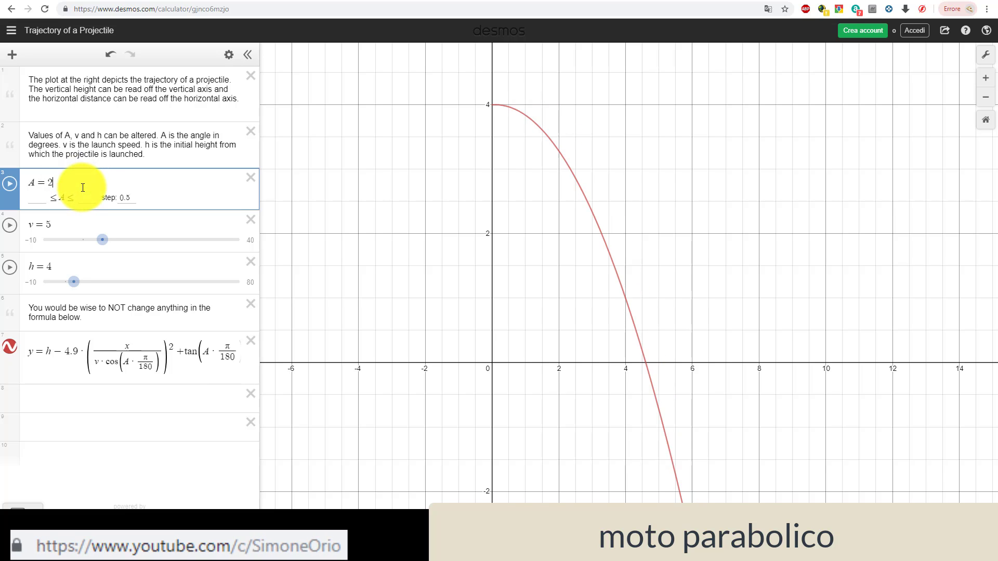
key("BackSpace")
type("3")
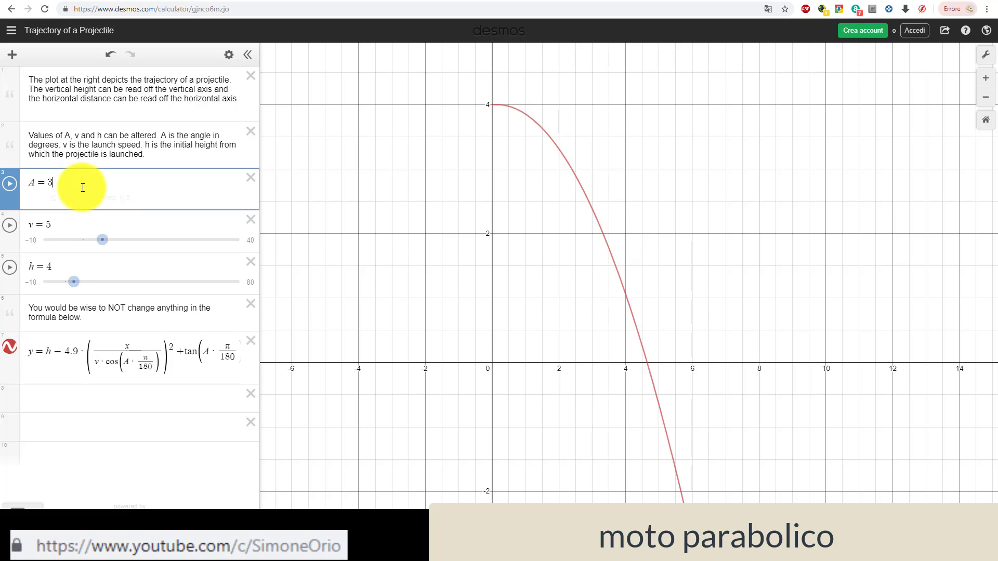
type("0")
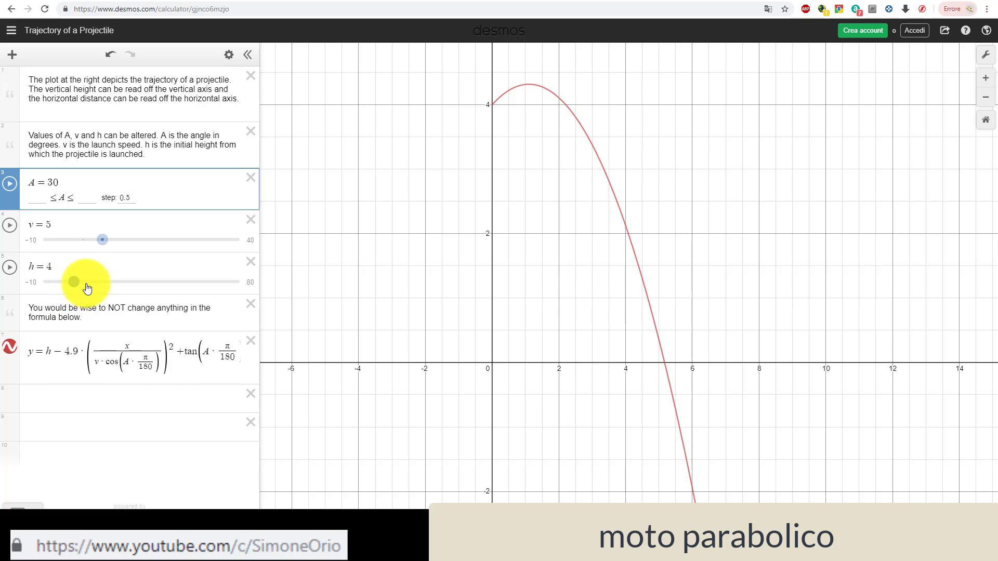
left_click(89, 283)
Step: Drop launch height h to 0, zoom in on the arc, and mark its peak and x-intercept
left_click_drag(91, 285, 67, 285)
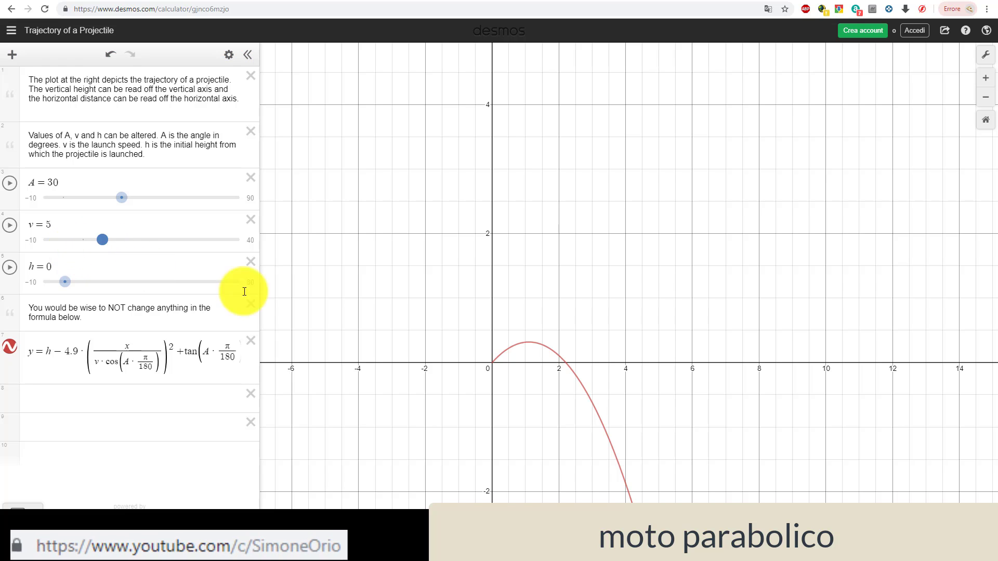
left_click_drag(604, 341, 571, 364)
scroll(572, 361, "up", 2)
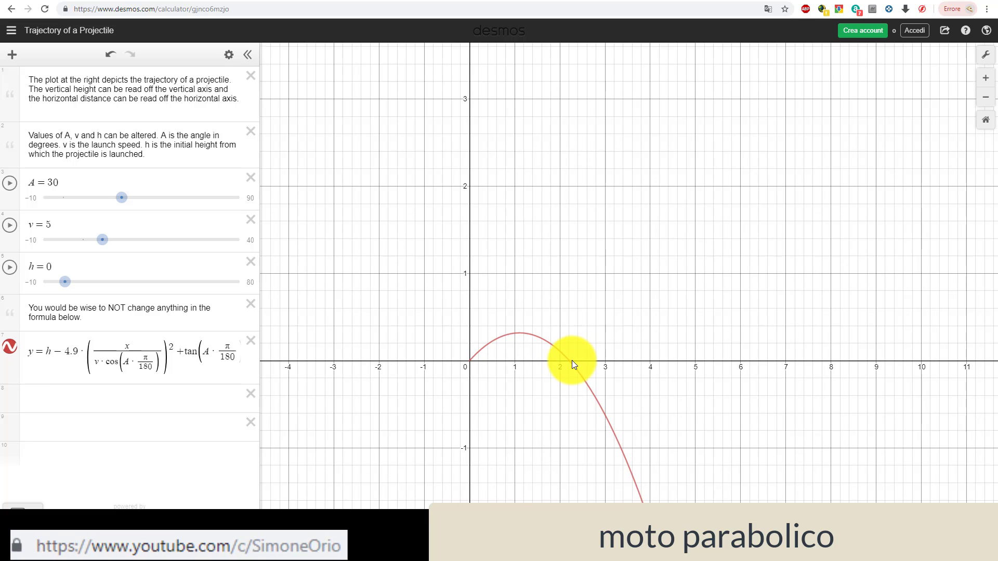
scroll(571, 360, "up", 3)
scroll(534, 349, "up", 1)
left_click(530, 329)
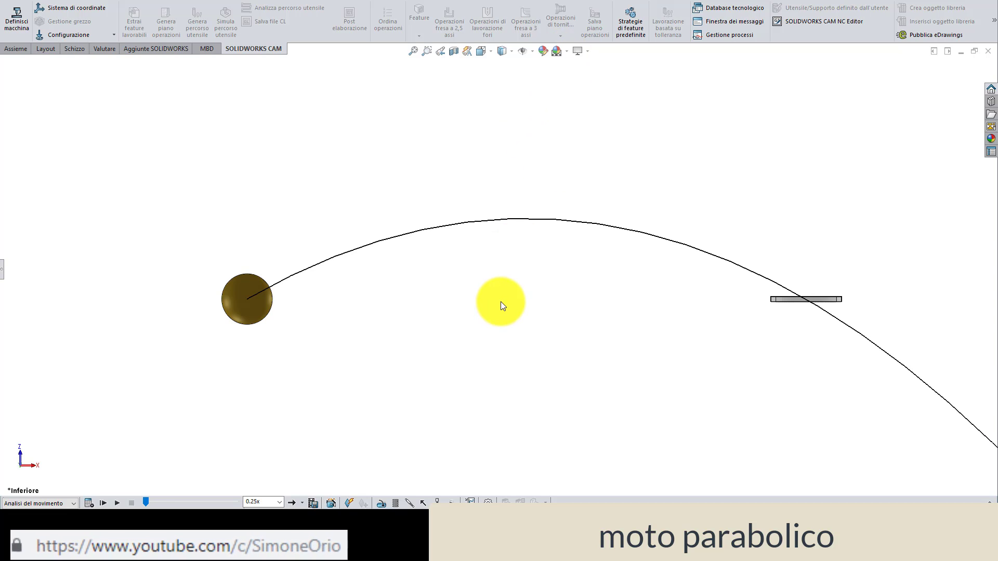
Step: Play the ball's parabolic flight, rewind to 0 sec, and orbit to show the ring's opening
left_click(117, 504)
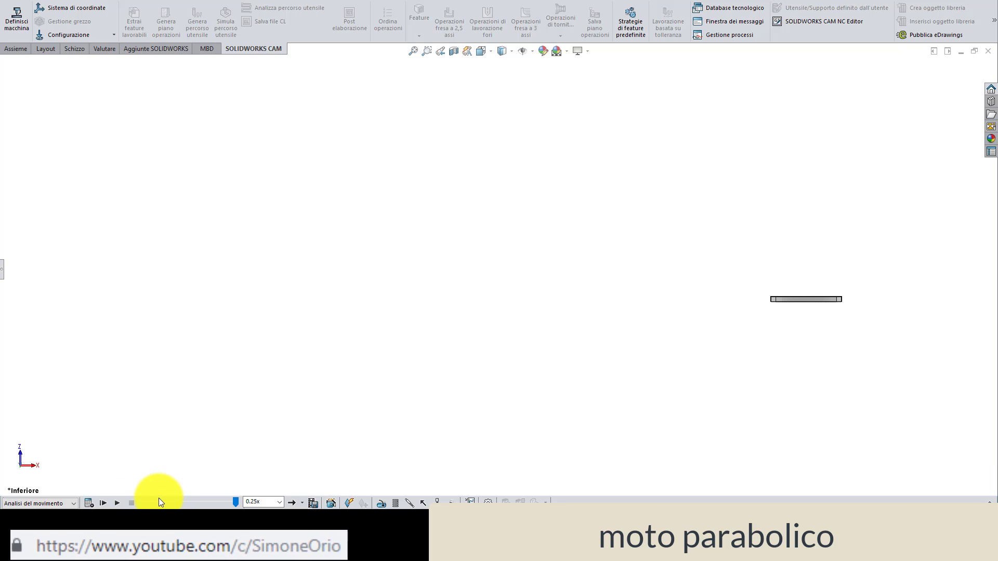
left_click(176, 502)
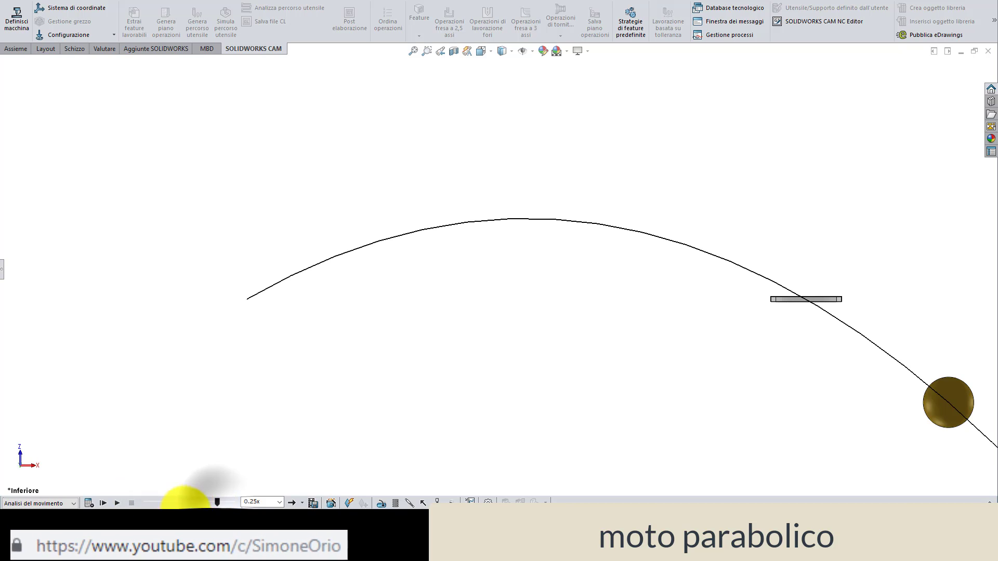
left_click_drag(185, 500, 137, 499)
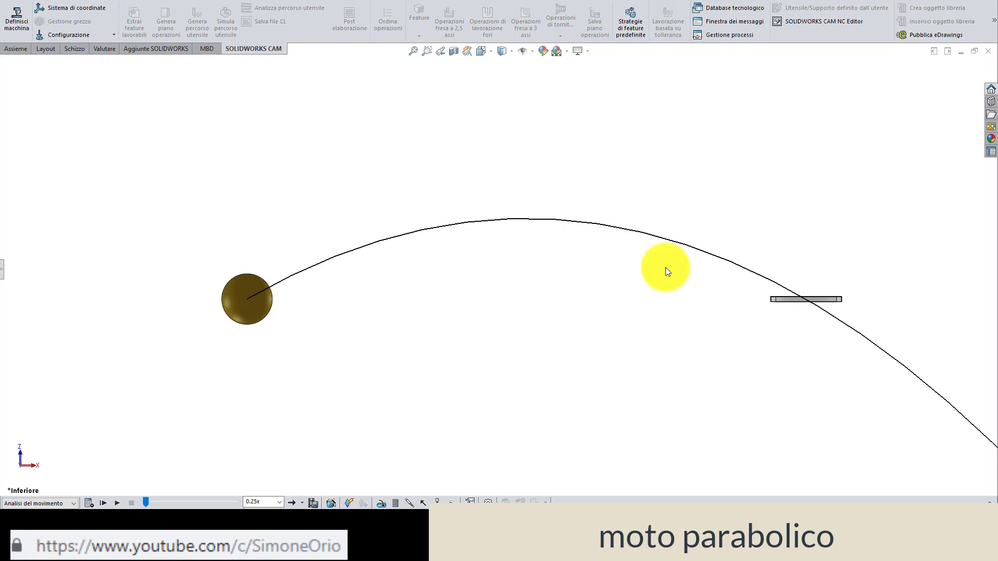
middle_click_drag(665, 267, 643, 270)
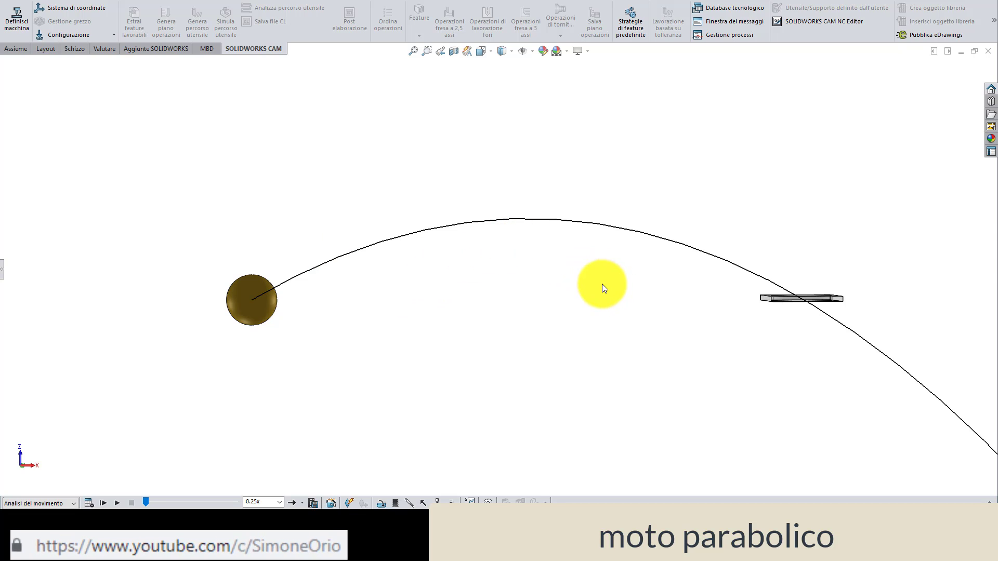
middle_click_drag(602, 284, 574, 357)
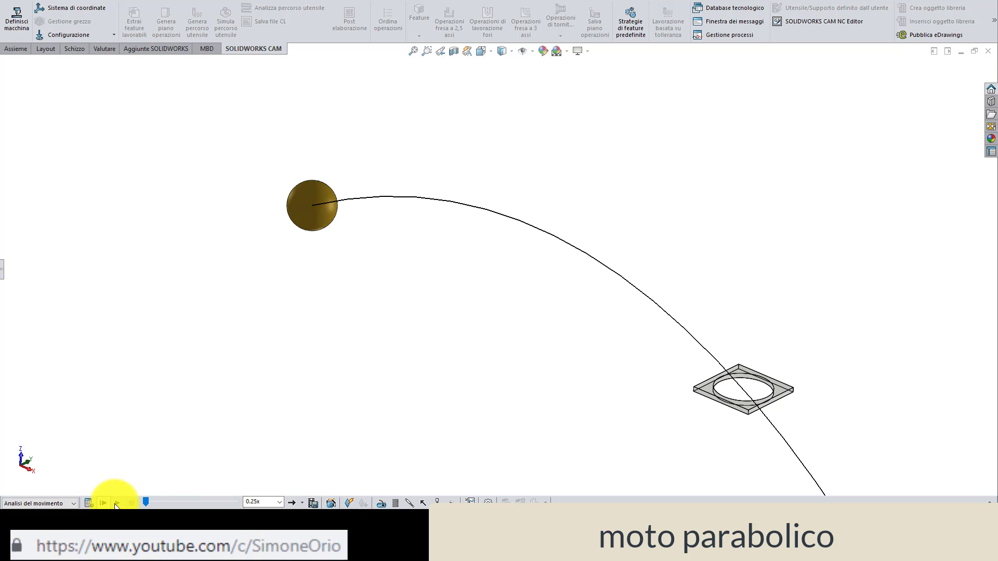
Step: Replay the ball flying through the ring, rewind to the start, and orbit to new angles
left_click(116, 503)
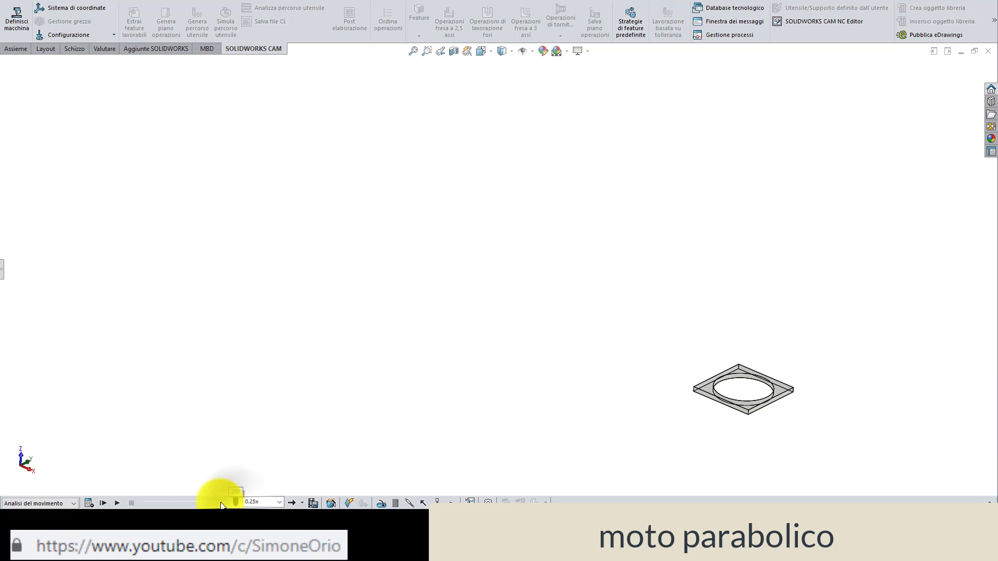
left_click_drag(220, 503, 148, 503)
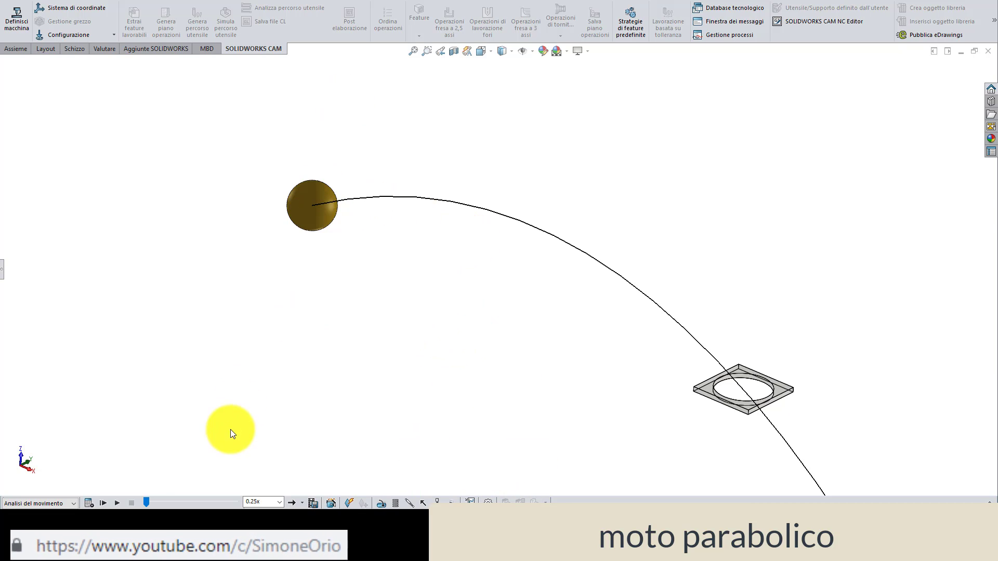
mouse_move(229, 388)
middle_mouse_down()
mouse_move(234, 334)
mouse_move(238, 354)
mouse_move(257, 344)
middle_mouse_up()
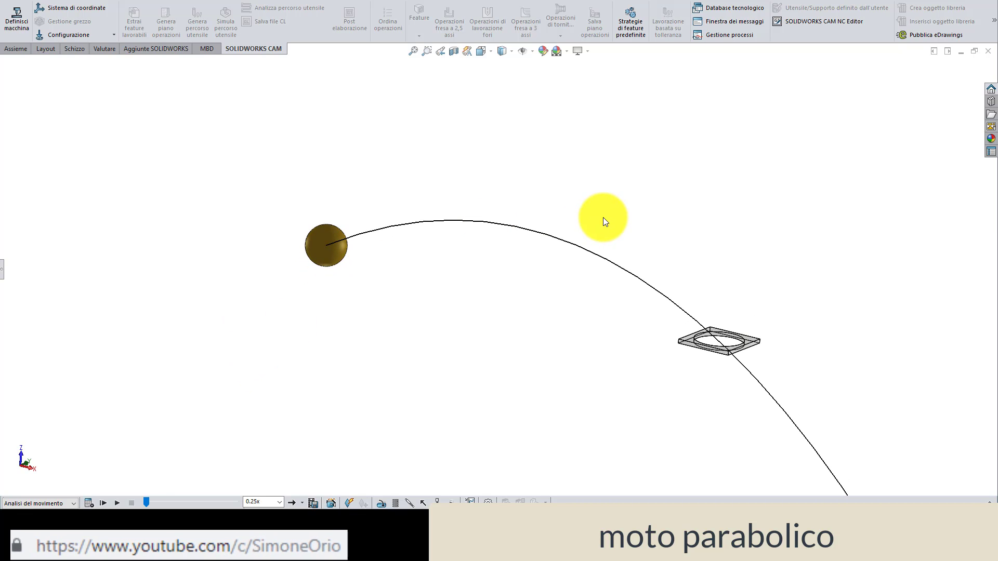
mouse_move(758, 333)
middle_mouse_down()
mouse_move(708, 345)
mouse_move(724, 294)
mouse_move(724, 330)
mouse_move(739, 270)
middle_mouse_up()
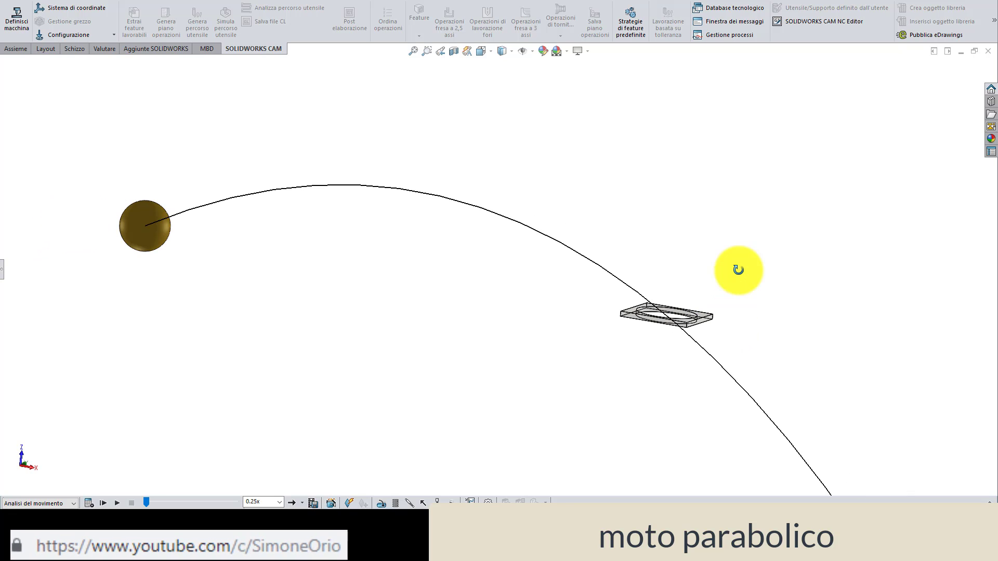